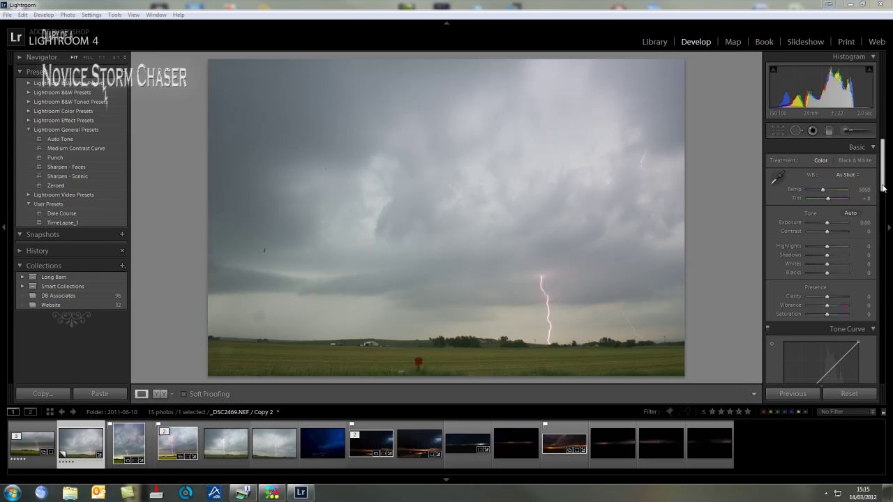
# - Enable the Nikon lens profile corrections, compare them off and on, and leave them enabled
pyautogui.moveTo(883, 188); pyautogui.dragTo(888, 322)
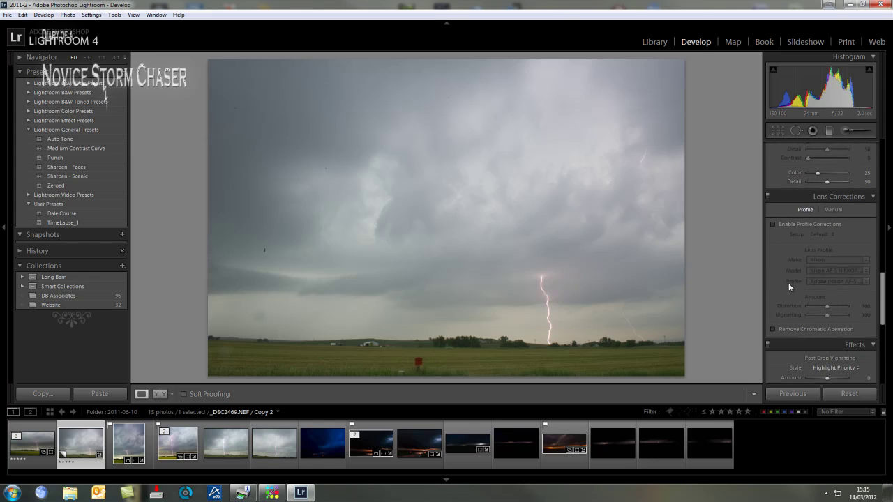
pyautogui.click(773, 224)
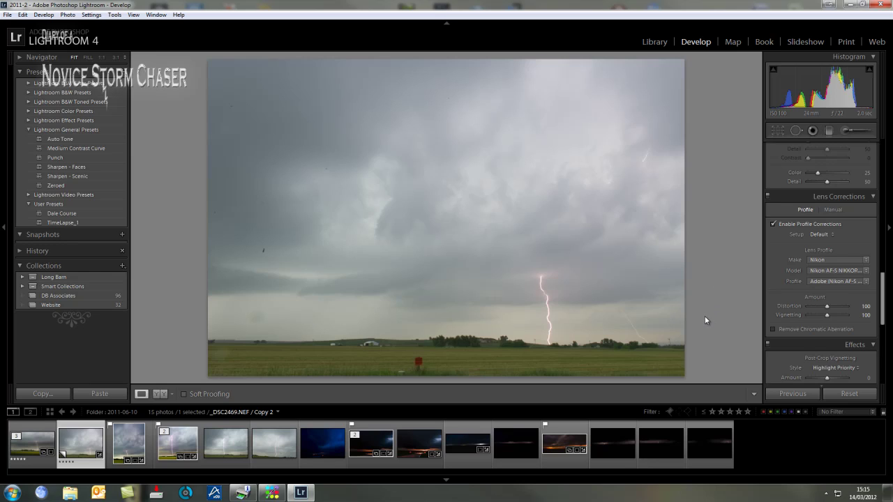
pyautogui.click(773, 224)
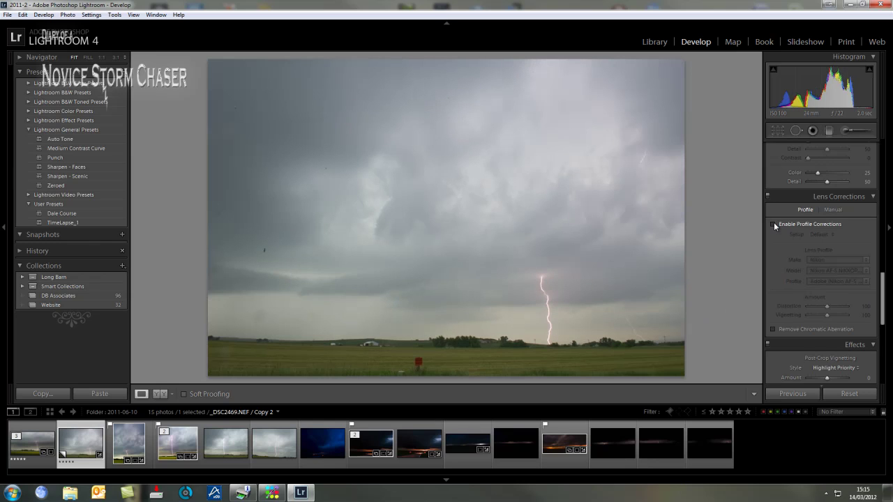
pyautogui.click(773, 224)
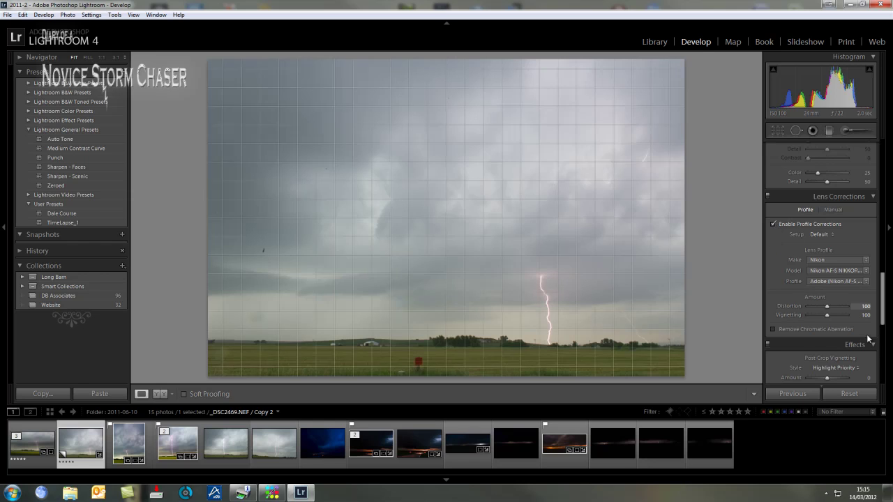
pyautogui.moveTo(883, 320); pyautogui.dragTo(883, 183)
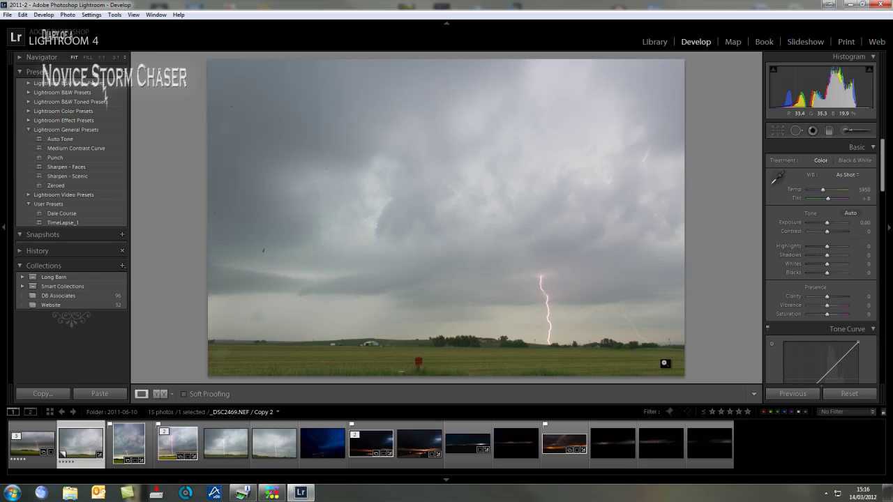
# - Switch the storm photo into crop-and-straighten mode with the Crop Overlay tool
pyautogui.click(778, 130)
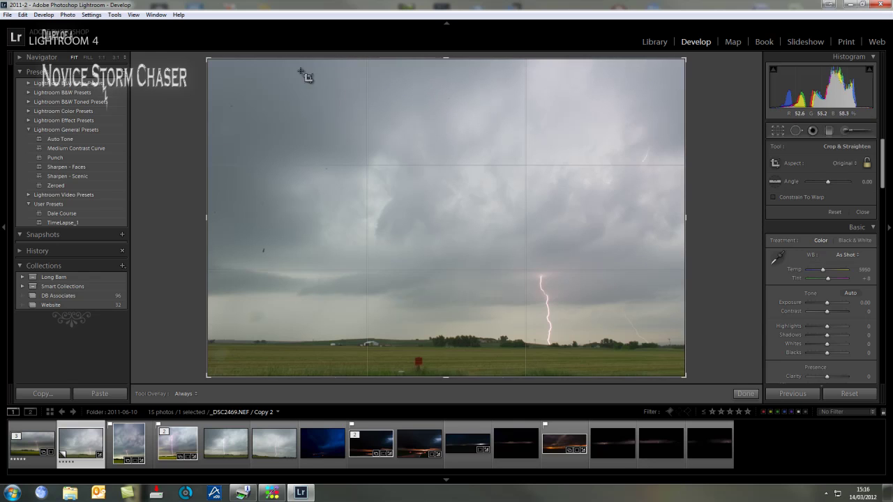
# - Crop tighter around the lightning bolt with more sky and straighten it to -0.60°
pyautogui.moveTo(207, 59); pyautogui.dragTo(260, 98)
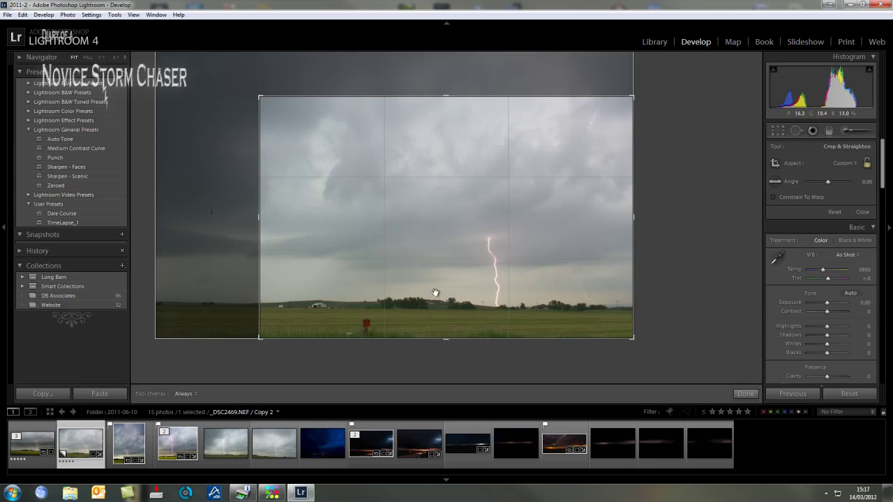
pyautogui.moveTo(296, 203); pyautogui.dragTo(305, 202)
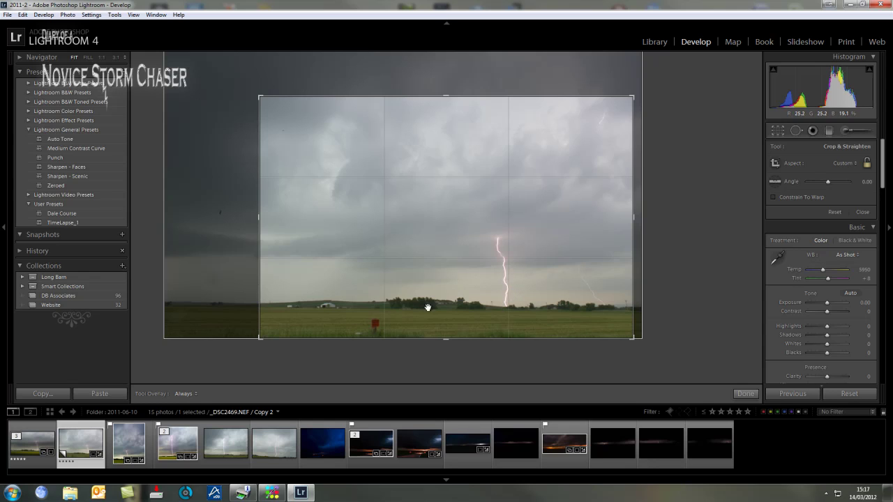
pyautogui.moveTo(446, 96); pyautogui.dragTo(452, 90)
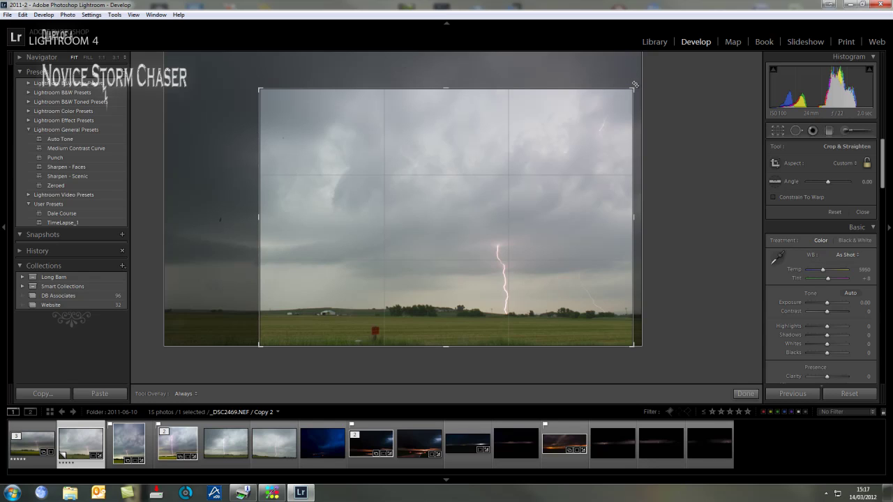
pyautogui.moveTo(634, 84); pyautogui.dragTo(635, 81)
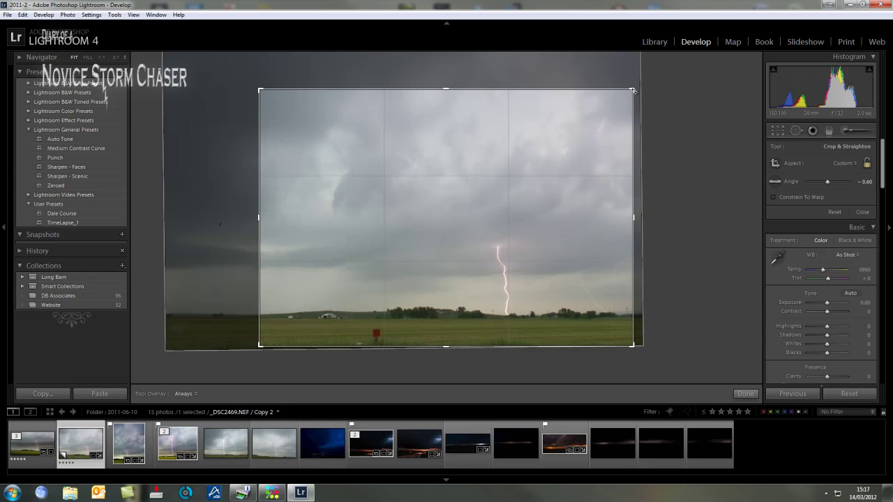
pyautogui.click(744, 395)
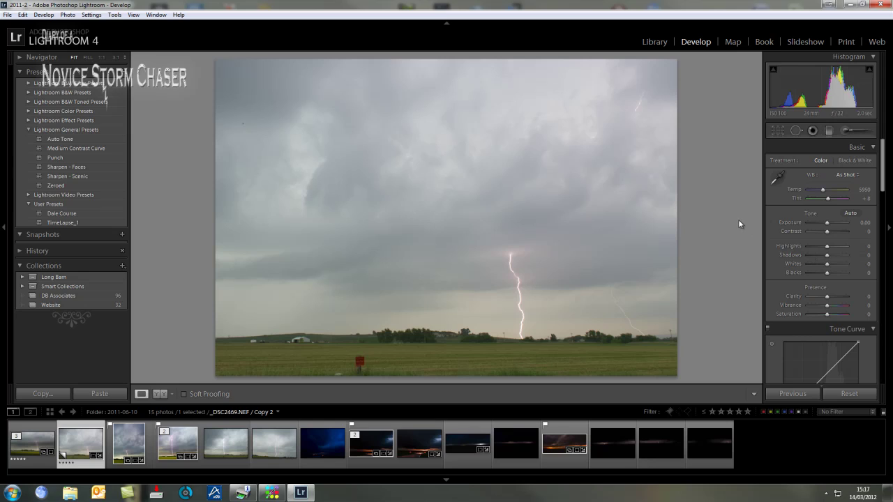
# - Send the cropped photo to Photoshop CS5 as a TIFF copy rendered by Lightroom
pyautogui.click(797, 131)
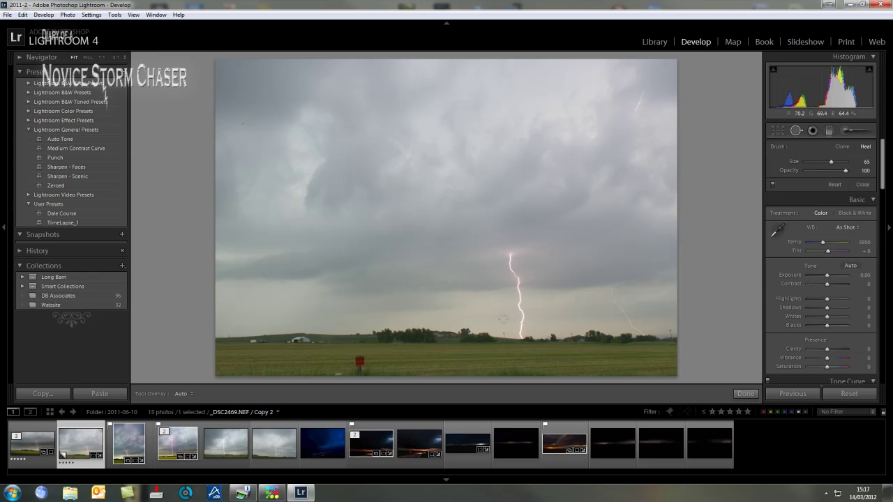
pyautogui.rightClick(413, 207)
pyautogui.moveTo(458, 292)
pyautogui.click(399, 292)
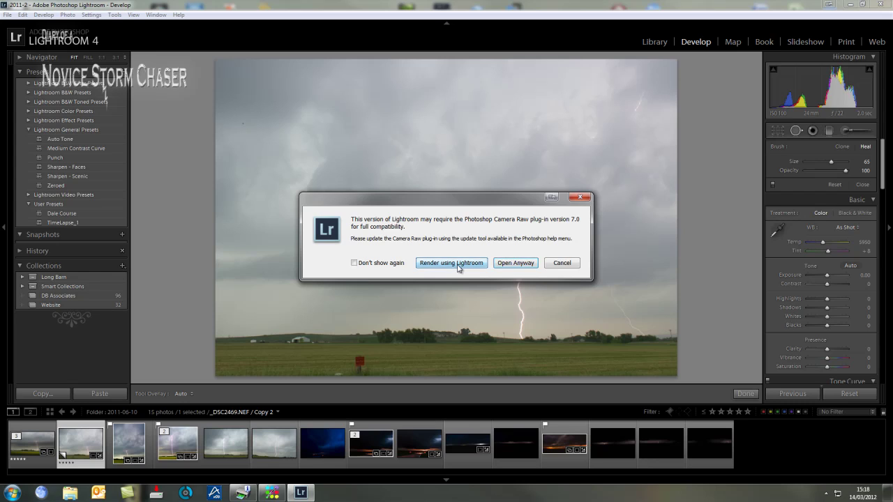
pyautogui.click(452, 263)
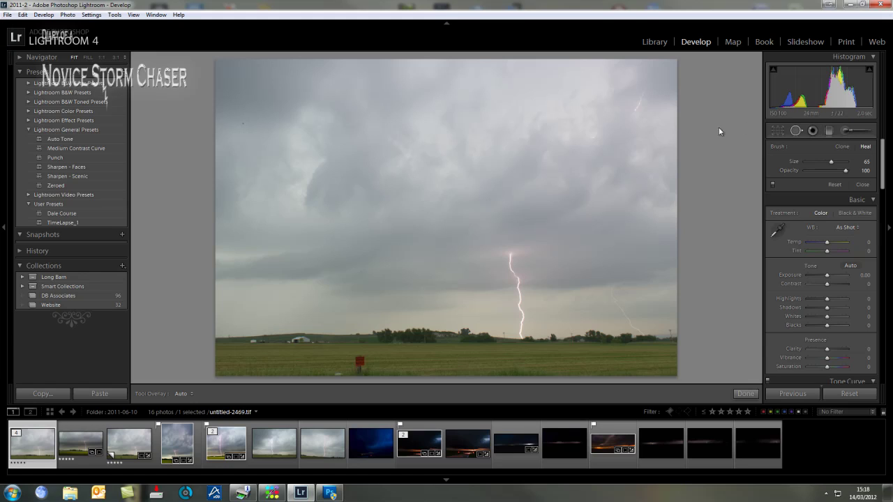
# - Zoom to 100% on the storm clouds and heal the dark dust spot with a smaller Spot Healing Brush
pyautogui.click(330, 493)
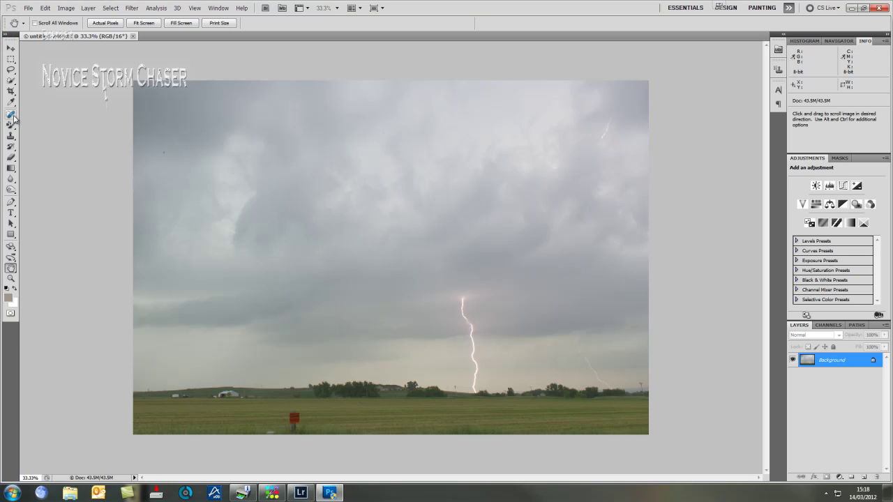
pyautogui.click(11, 280)
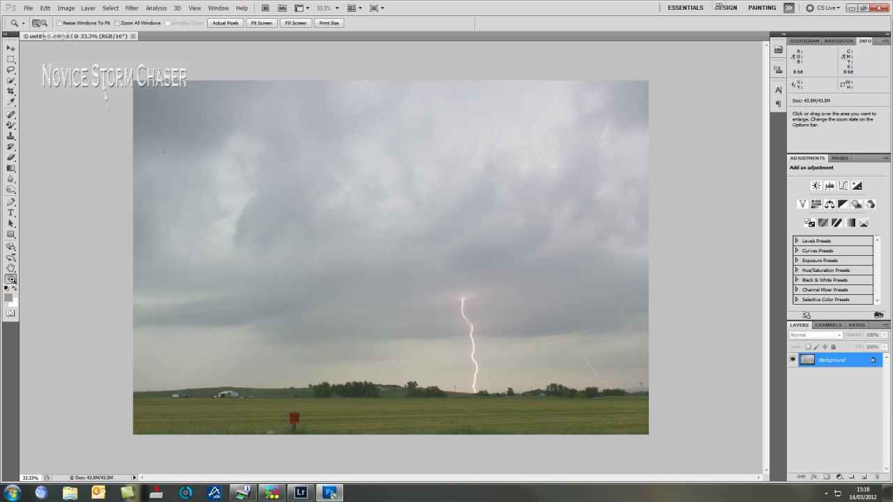
pyautogui.moveTo(187, 397); pyautogui.dragTo(182, 402)
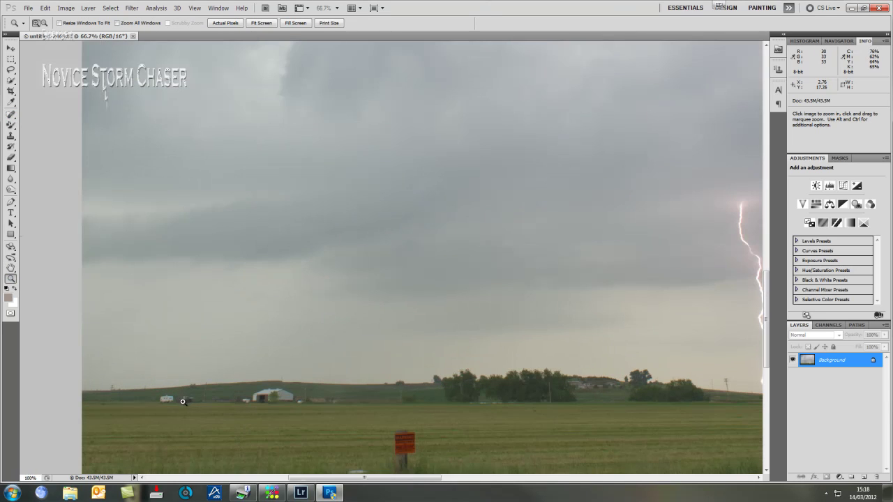
pyautogui.click(182, 401)
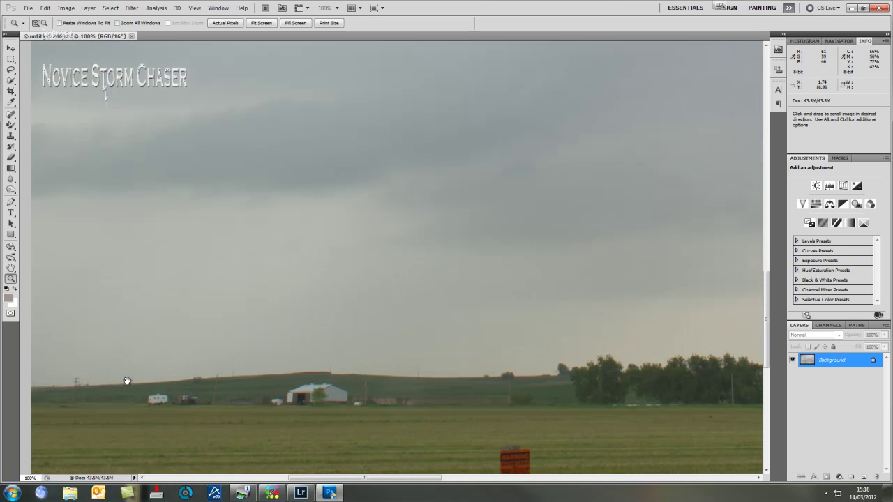
pyautogui.moveTo(127, 381); pyautogui.dragTo(253, 301)
pyautogui.moveTo(203, 238); pyautogui.dragTo(209, 298)
pyautogui.click(11, 115)
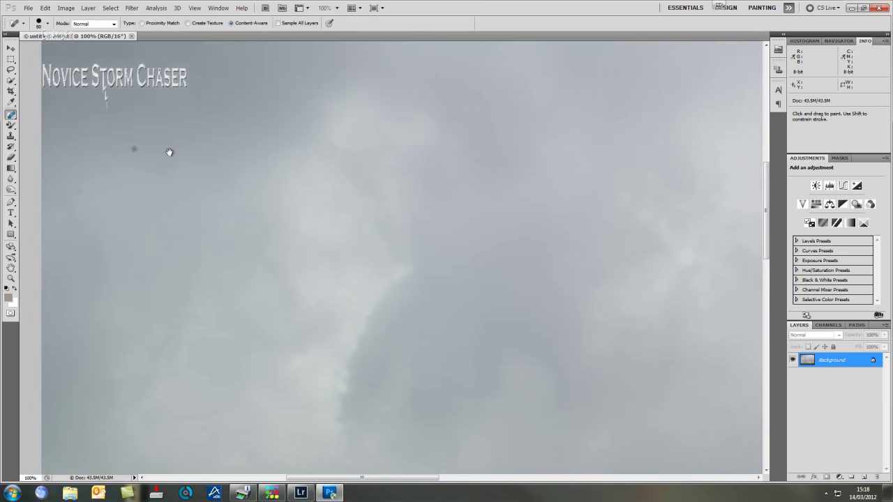
pyautogui.press('[')
pyautogui.click(139, 151)
pyautogui.click(136, 148)
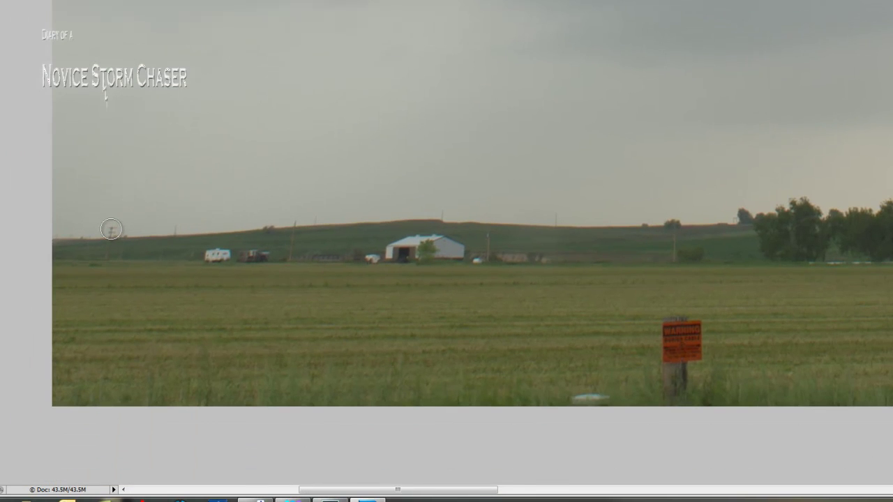
# - Heal out the power poles, white trailer, vehicles and tree-line distractions along the horizon
pyautogui.moveTo(111, 229); pyautogui.dragTo(105, 259)
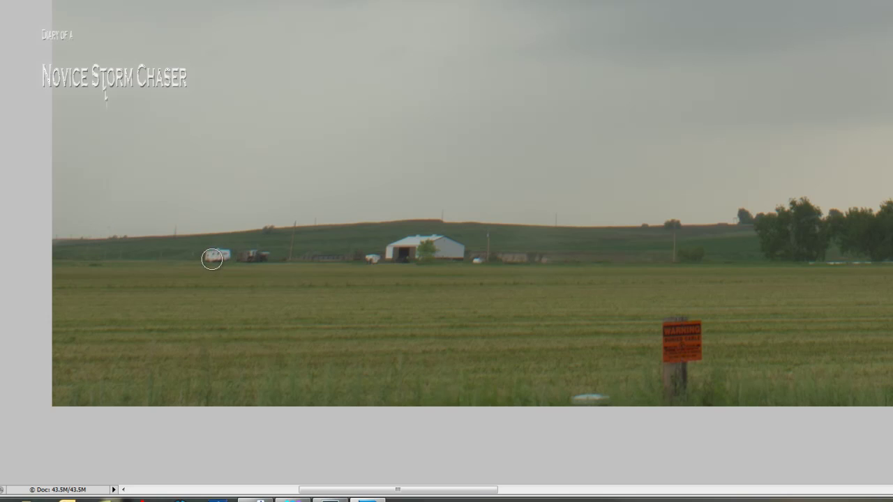
pyautogui.moveTo(216, 258)
pyautogui.mouseDown()
pyautogui.moveTo(277, 258)
pyautogui.moveTo(204, 254)
pyautogui.moveTo(264, 256)
pyautogui.moveTo(219, 261)
pyautogui.moveTo(268, 263)
pyautogui.mouseUp()
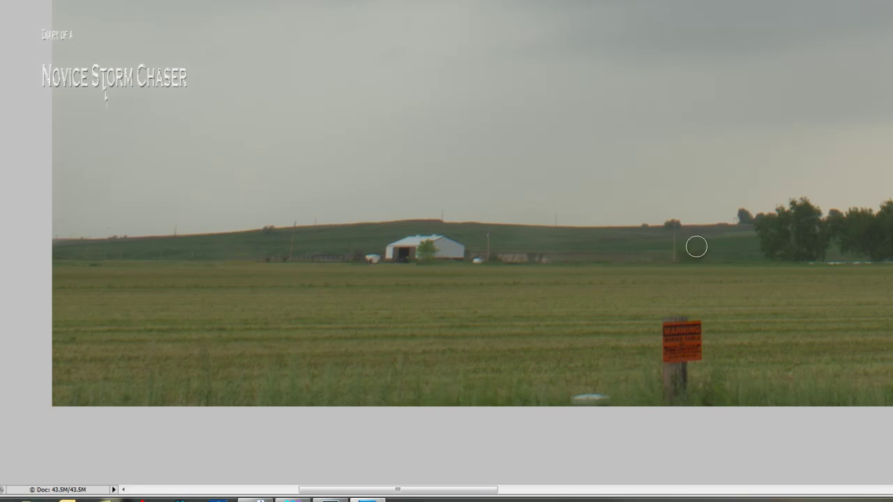
pyautogui.moveTo(674, 226); pyautogui.dragTo(683, 279)
pyautogui.moveTo(834, 277); pyautogui.dragTo(219, 272)
pyautogui.moveTo(346, 229)
pyautogui.mouseDown()
pyautogui.moveTo(343, 265)
pyautogui.moveTo(350, 224)
pyautogui.moveTo(345, 254)
pyautogui.mouseUp()
pyautogui.moveTo(670, 292); pyautogui.dragTo(407, 224)
pyautogui.moveTo(398, 263)
pyautogui.mouseDown()
pyautogui.moveTo(437, 264)
pyautogui.moveTo(450, 231)
pyautogui.mouseUp()
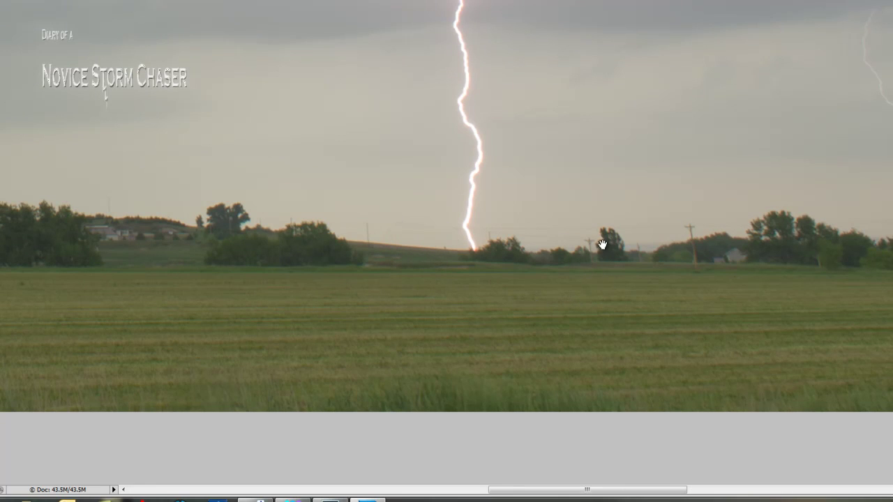
# - Heal away the utility poles by the trees and right edge, plus a dark speck
pyautogui.moveTo(590, 236); pyautogui.dragTo(590, 274)
pyautogui.moveTo(689, 227); pyautogui.dragTo(691, 281)
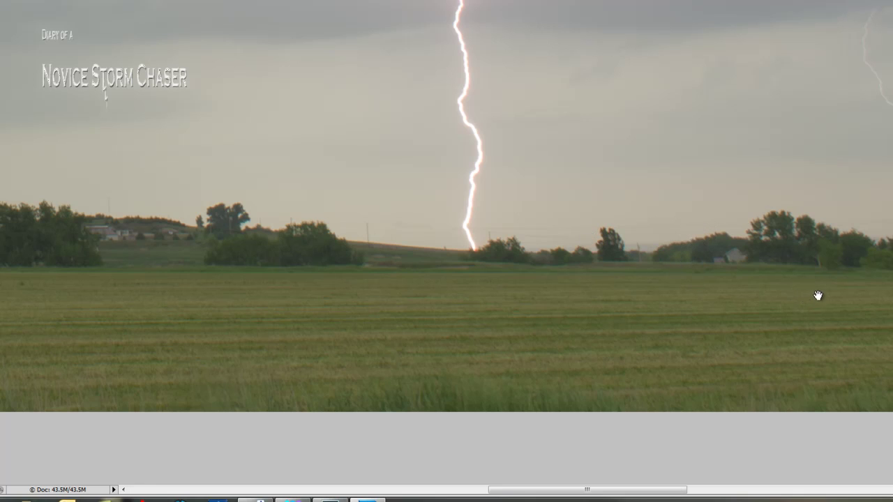
pyautogui.moveTo(819, 295)
pyautogui.mouseDown()
pyautogui.moveTo(242, 296)
pyautogui.moveTo(215, 303)
pyautogui.mouseUp()
pyautogui.moveTo(531, 218)
pyautogui.mouseDown()
pyautogui.moveTo(540, 275)
pyautogui.moveTo(552, 286)
pyautogui.mouseUp()
pyautogui.moveTo(540, 255); pyautogui.dragTo(542, 285)
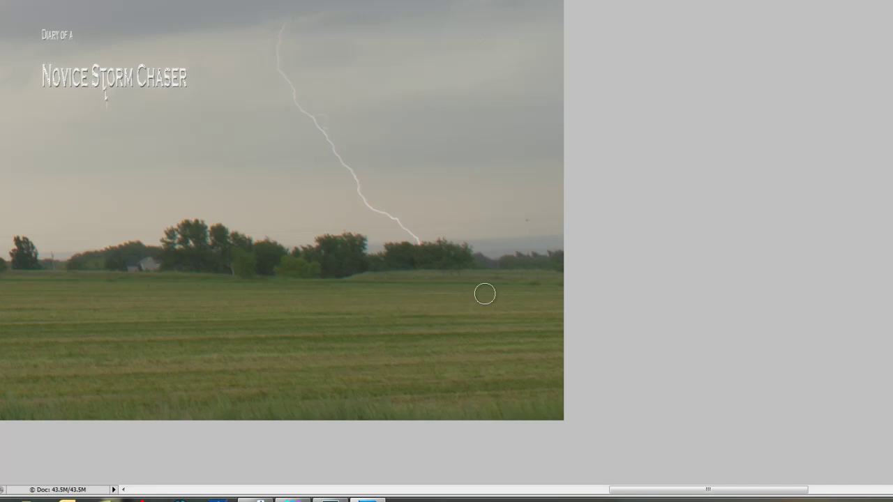
pyautogui.click(528, 220)
# - Erase the small house among the trees and the orange warning sign in the field
pyautogui.moveTo(325, 330); pyautogui.dragTo(670, 293)
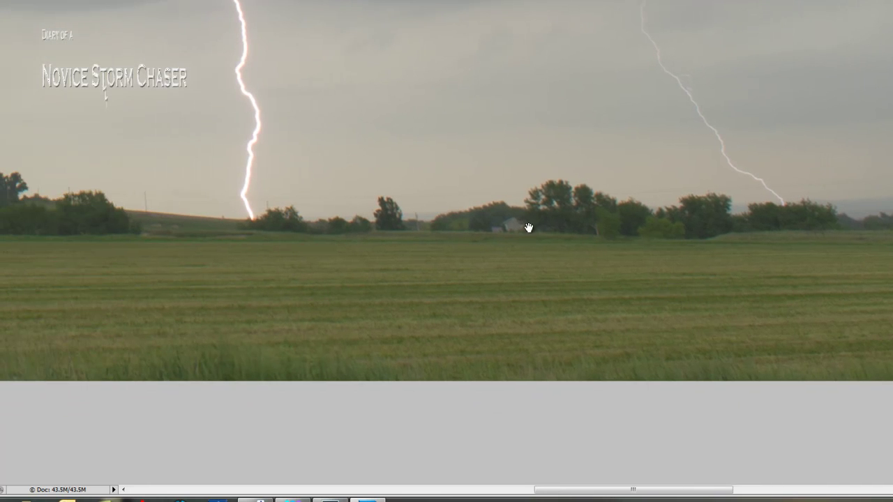
pyautogui.moveTo(529, 227)
pyautogui.mouseDown()
pyautogui.moveTo(511, 226)
pyautogui.moveTo(534, 224)
pyautogui.mouseUp()
pyautogui.moveTo(323, 298); pyautogui.dragTo(422, 287)
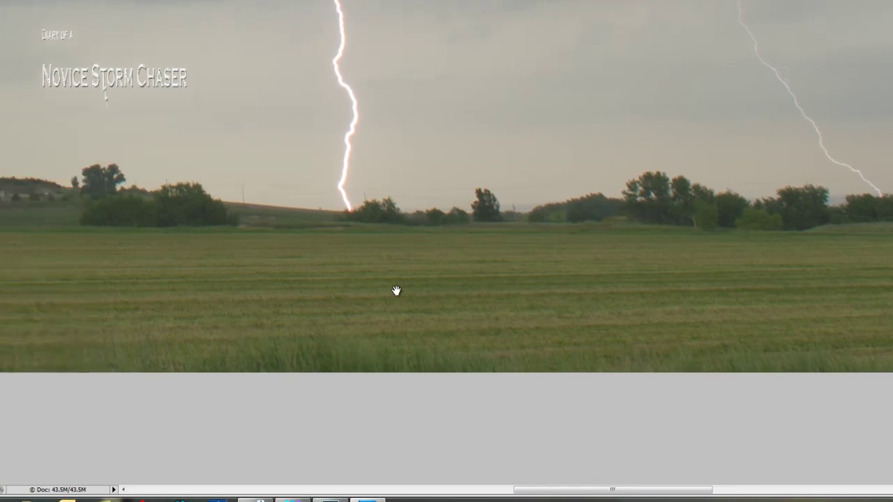
pyautogui.hscroll(-10, 421, 287)
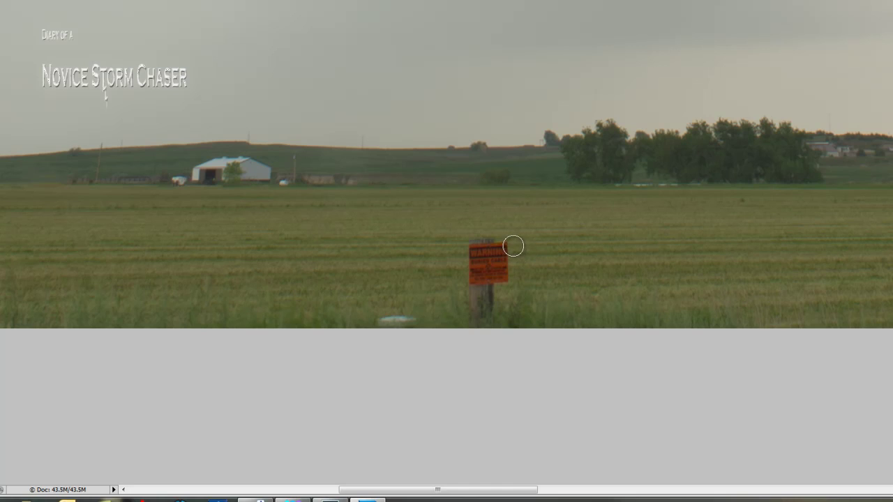
pyautogui.moveTo(484, 249)
pyautogui.mouseDown()
pyautogui.moveTo(507, 245)
pyautogui.moveTo(467, 256)
pyautogui.moveTo(487, 273)
pyautogui.moveTo(494, 300)
pyautogui.moveTo(476, 311)
pyautogui.moveTo(520, 309)
pyautogui.moveTo(468, 283)
pyautogui.moveTo(514, 277)
pyautogui.mouseUp()
# - Heal out the sign's post, then close untitled-2469.tif and save the changes
pyautogui.moveTo(379, 317)
pyautogui.mouseDown()
pyautogui.moveTo(430, 317)
pyautogui.moveTo(411, 321)
pyautogui.moveTo(433, 326)
pyautogui.mouseUp()
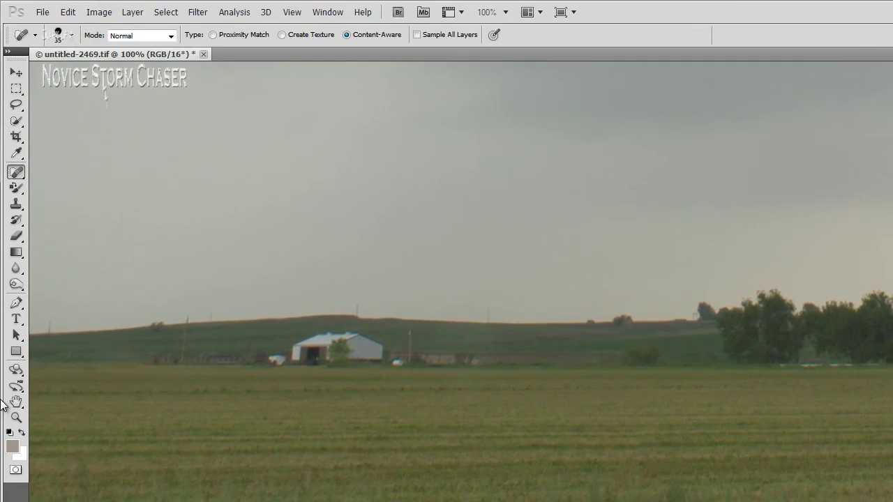
pyautogui.doubleClick(16, 402)
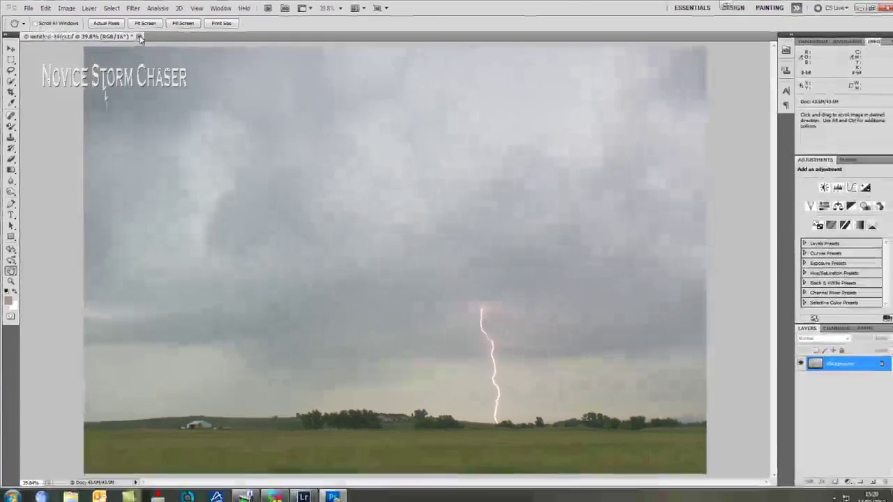
pyautogui.click(140, 36)
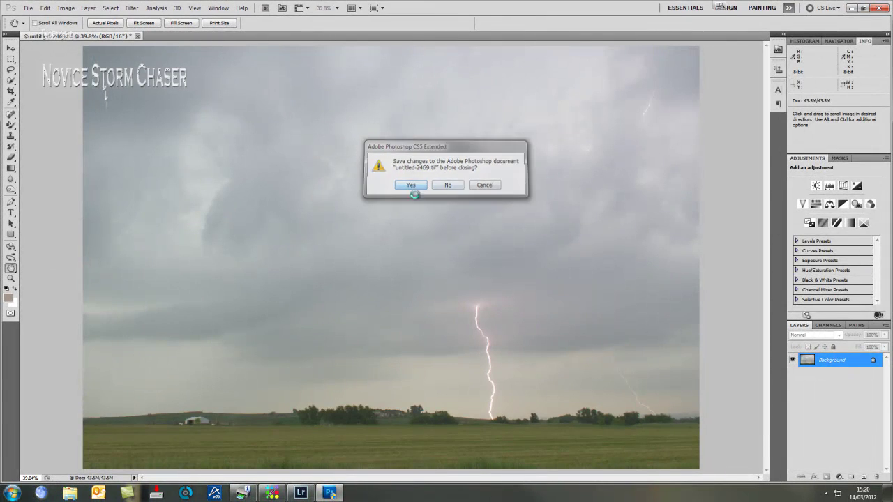
pyautogui.click(448, 186)
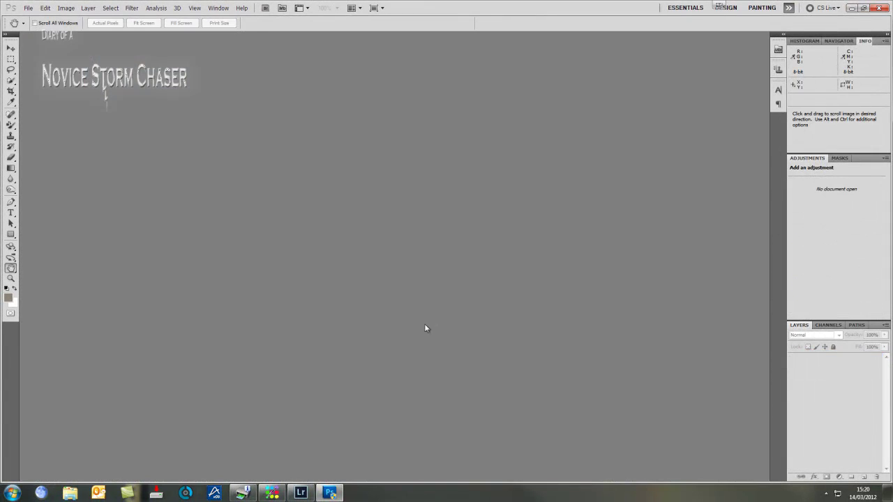
# - In Lightroom set Exposure -0.73, Contrast +10, Clarity +15, Vibrance +17 and Saturation +15
pyautogui.click(303, 493)
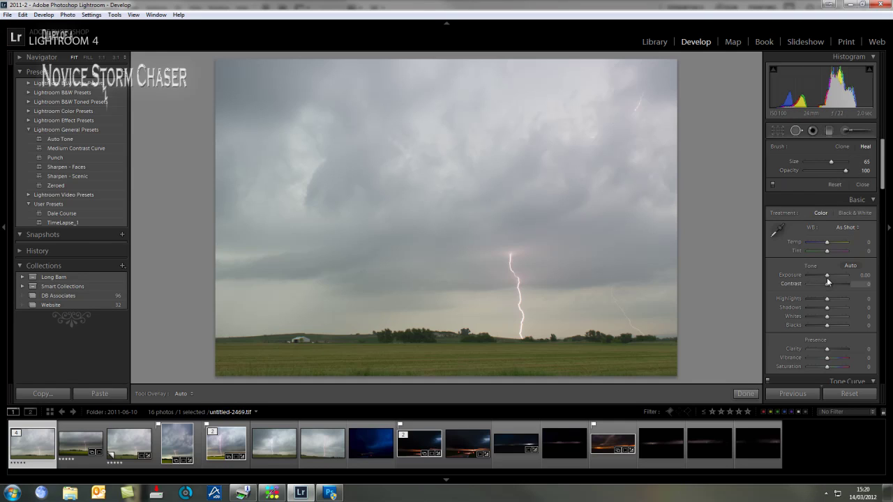
pyautogui.moveTo(829, 278); pyautogui.dragTo(832, 287)
pyautogui.moveTo(827, 353)
pyautogui.mouseDown()
pyautogui.moveTo(830, 367)
pyautogui.moveTo(837, 360)
pyautogui.mouseUp()
pyautogui.moveTo(884, 183)
pyautogui.mouseDown()
pyautogui.moveTo(889, 289)
pyautogui.moveTo(889, 186)
pyautogui.mouseUp()
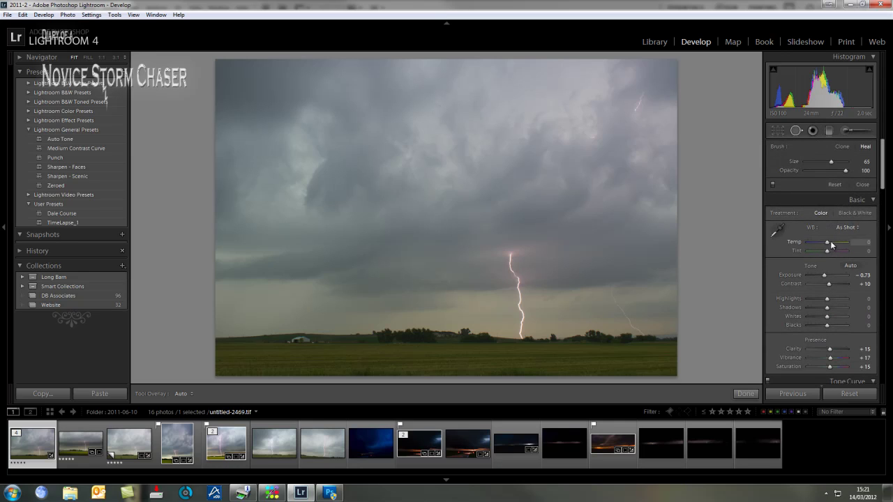
pyautogui.click(830, 131)
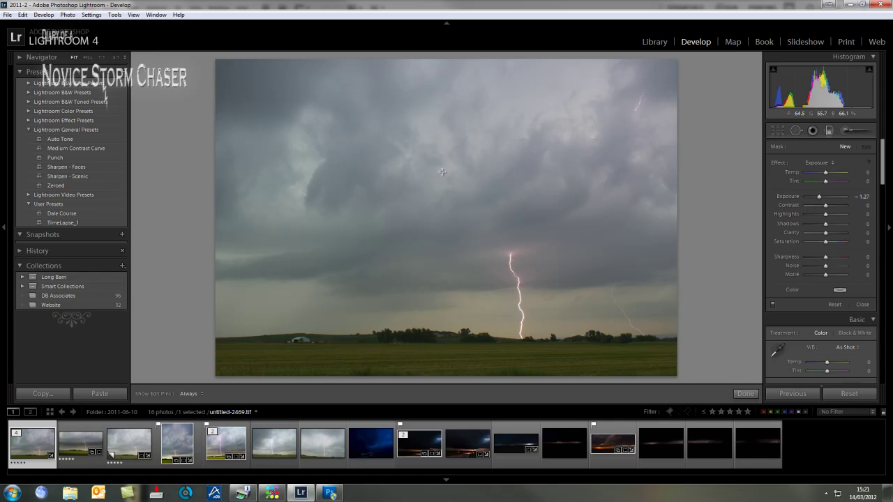
# - Drag a graduated filter down the sky: Exposure -0.71, Highlights 32, Clarity 60, Saturation 22, nudged higher
pyautogui.moveTo(442, 164); pyautogui.dragTo(438, 55)
pyautogui.moveTo(440, 105); pyautogui.dragTo(443, 100)
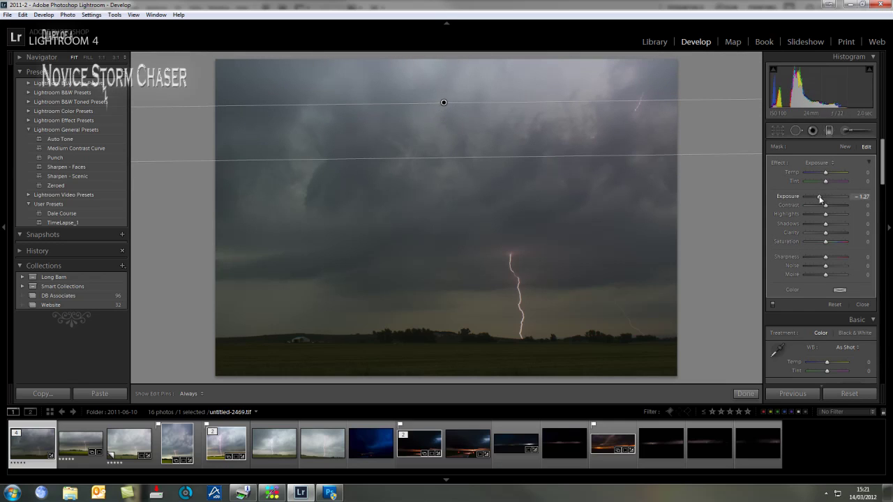
pyautogui.moveTo(826, 197); pyautogui.dragTo(821, 201)
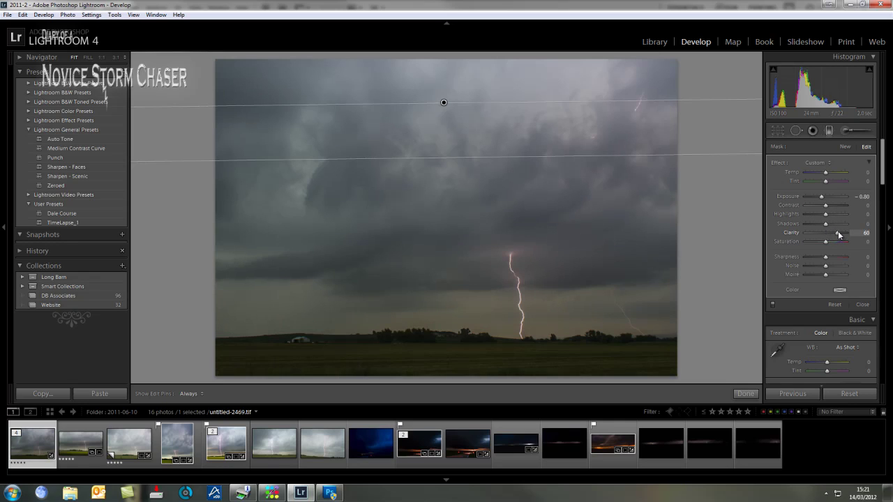
pyautogui.moveTo(826, 241); pyautogui.dragTo(831, 214)
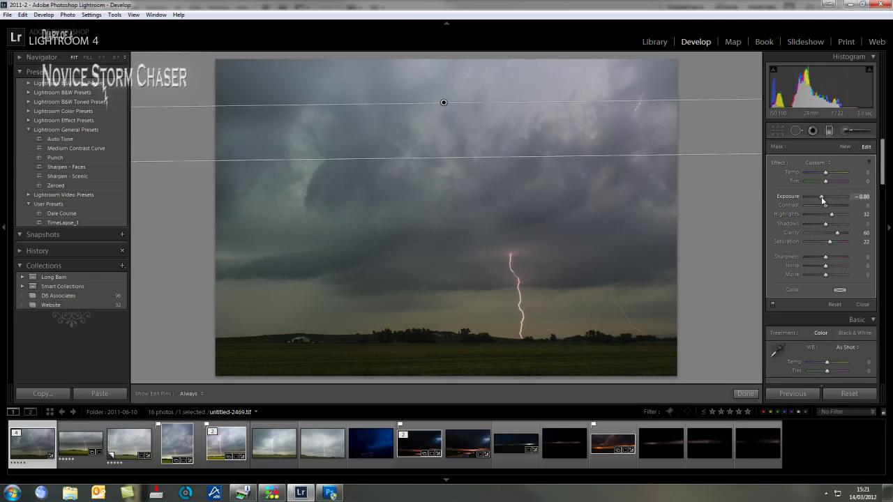
pyautogui.moveTo(821, 196); pyautogui.dragTo(828, 196)
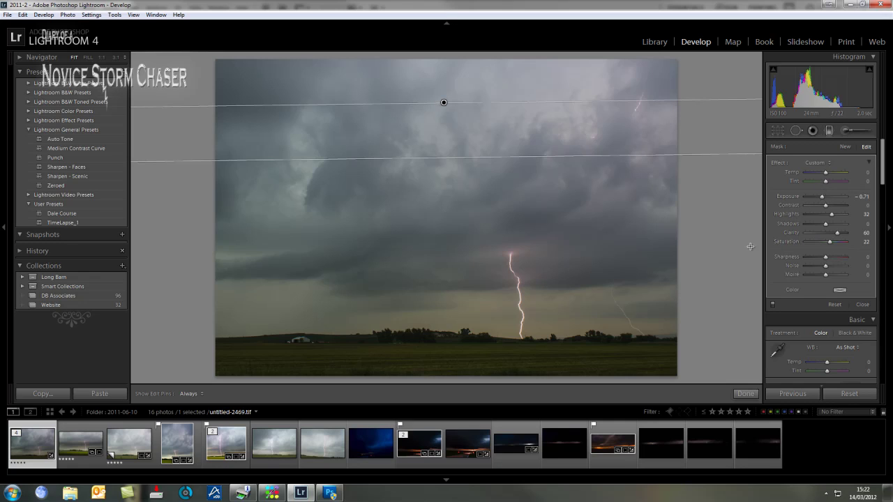
pyautogui.moveTo(445, 103); pyautogui.dragTo(443, 97)
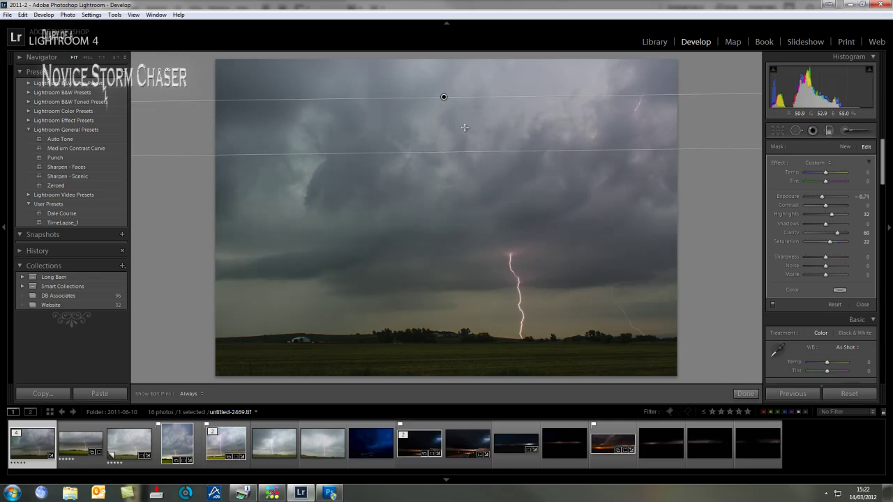
pyautogui.moveTo(445, 95); pyautogui.dragTo(445, 87)
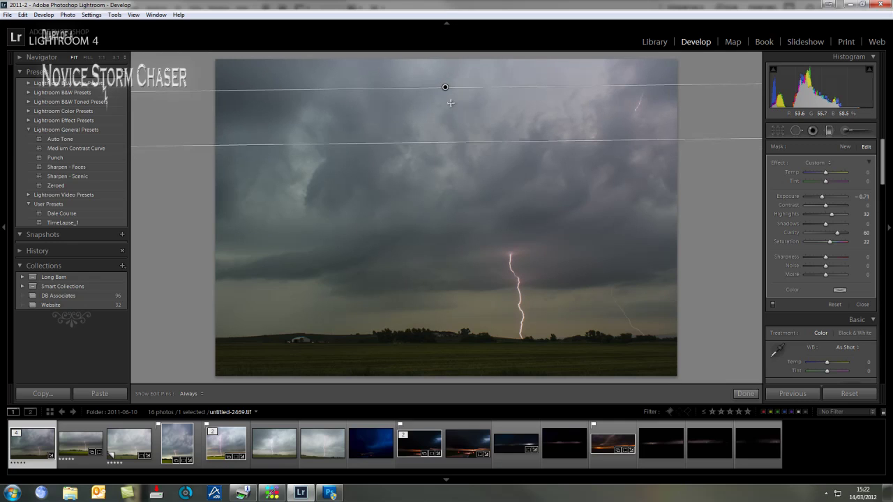
# - Add a new graduated filter over the field, levelled to the horizon: Exposure 2.59, Clarity 29, Temp 36
pyautogui.click(845, 147)
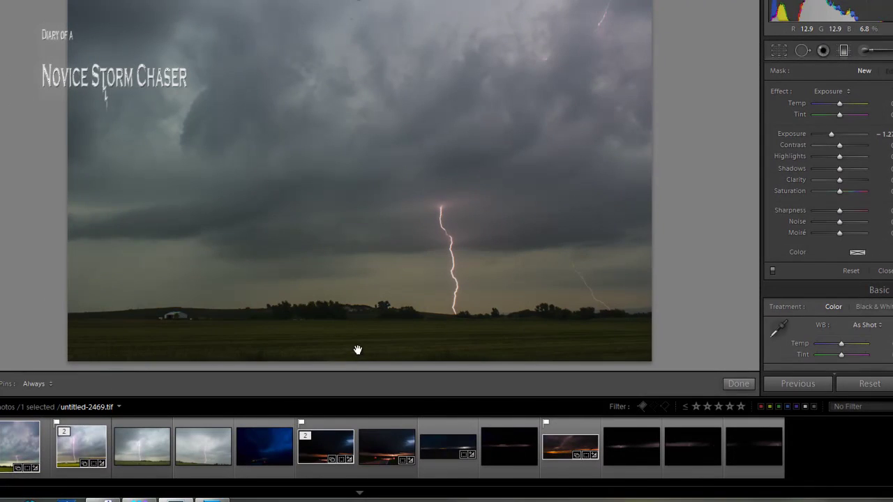
pyautogui.moveTo(442, 368); pyautogui.dragTo(443, 358)
pyautogui.moveTo(357, 338); pyautogui.dragTo(380, 322)
pyautogui.moveTo(832, 132); pyautogui.dragTo(856, 130)
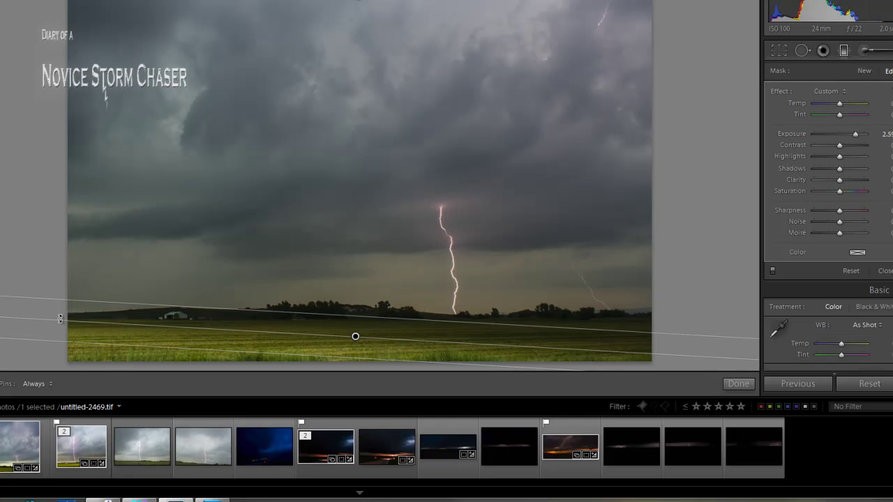
pyautogui.moveTo(56, 321); pyautogui.dragTo(359, 317)
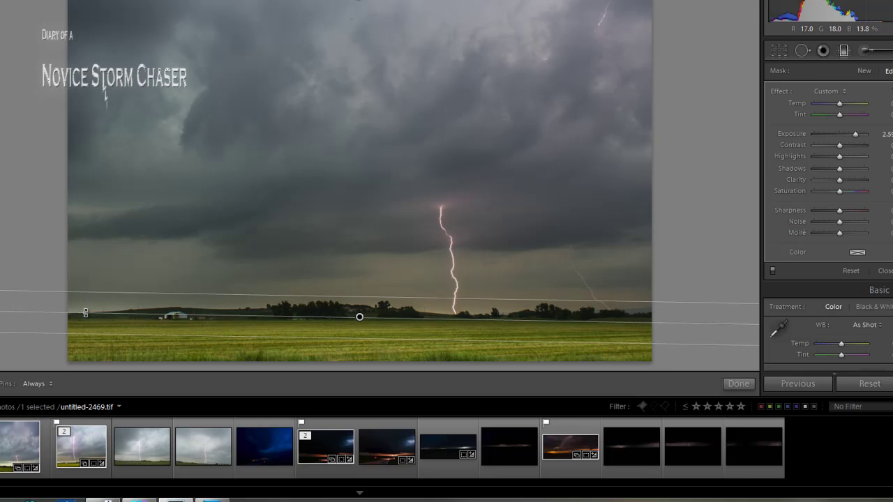
pyautogui.moveTo(85, 314); pyautogui.dragTo(88, 315)
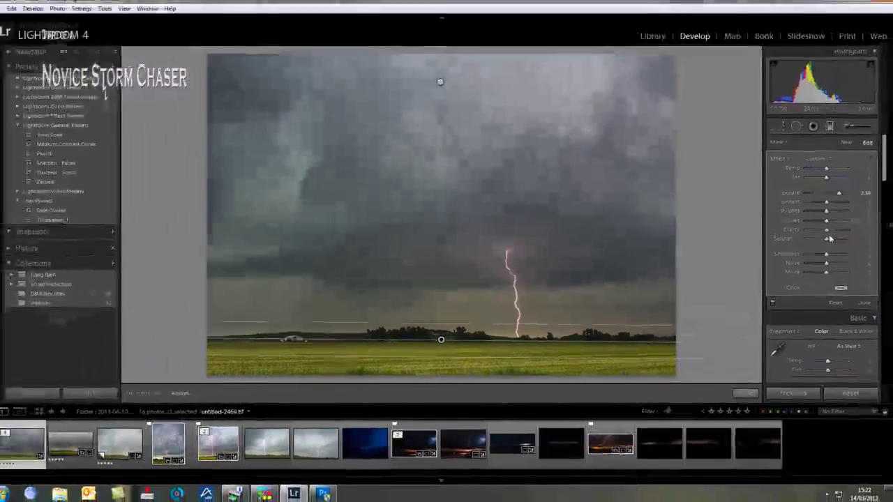
pyautogui.moveTo(840, 180); pyautogui.dragTo(857, 183)
pyautogui.moveTo(846, 235); pyautogui.dragTo(842, 235)
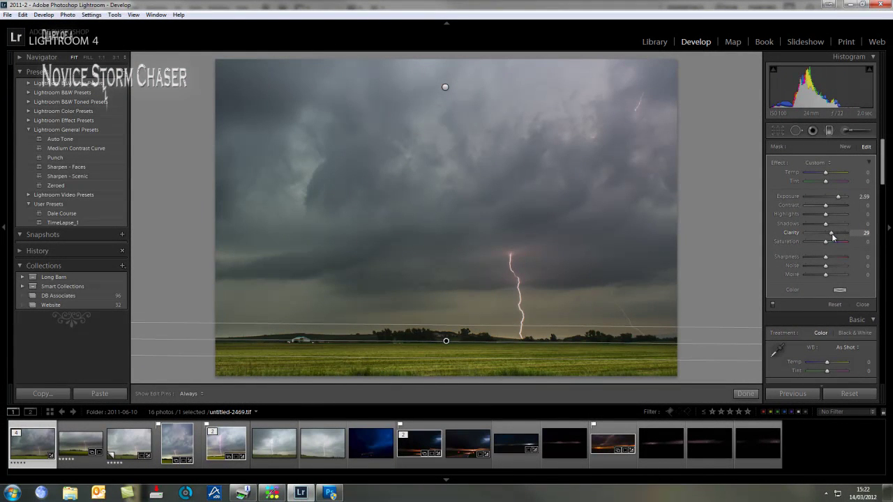
pyautogui.moveTo(827, 241); pyautogui.dragTo(833, 240)
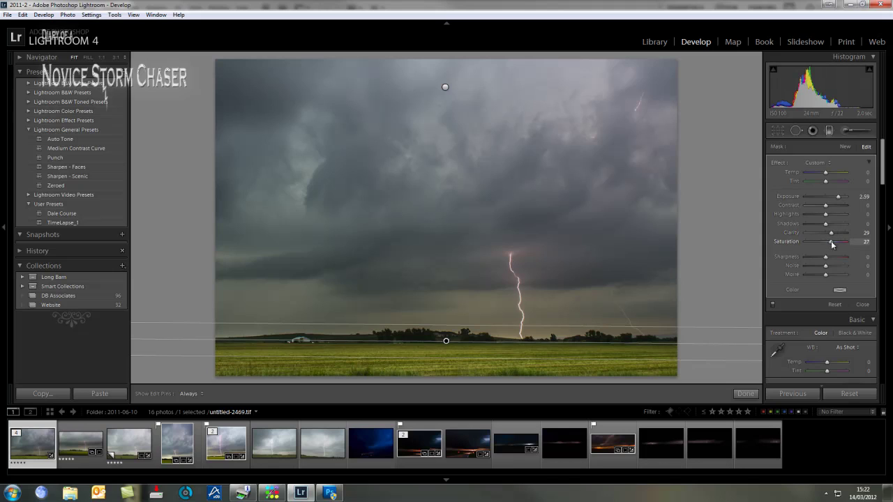
pyautogui.moveTo(826, 173); pyautogui.dragTo(830, 175)
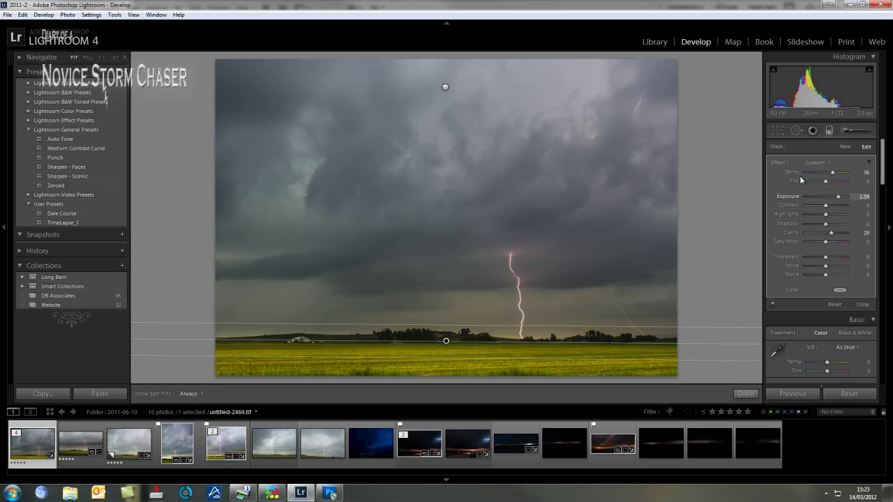
# - Add a shallow-angled gradient over the bottom-left field with Exposure -0.99, Clarity 18, Saturation 15
pyautogui.click(845, 148)
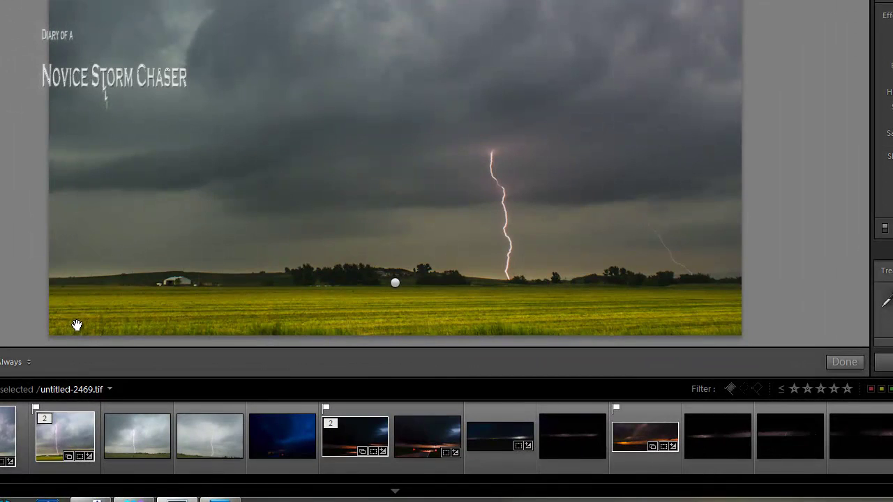
pyautogui.moveTo(233, 368); pyautogui.dragTo(239, 364)
pyautogui.moveTo(85, 316); pyautogui.dragTo(115, 313)
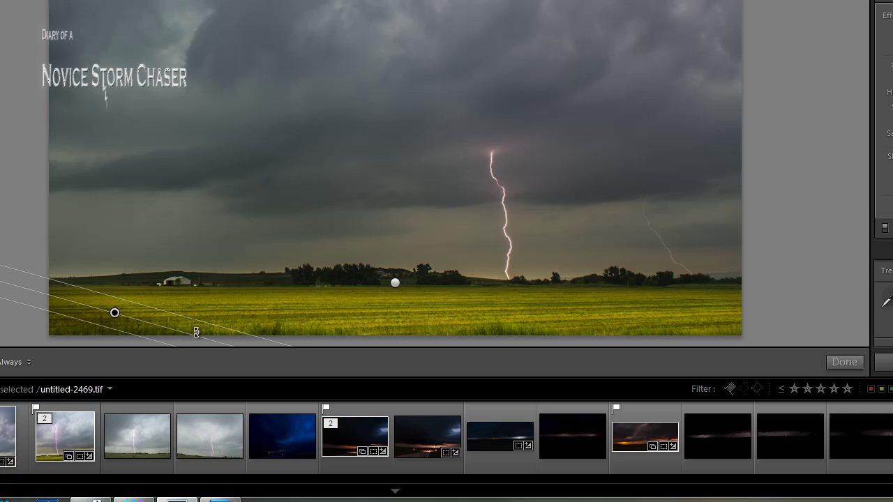
pyautogui.moveTo(199, 329); pyautogui.dragTo(218, 331)
pyautogui.moveTo(115, 312); pyautogui.dragTo(123, 312)
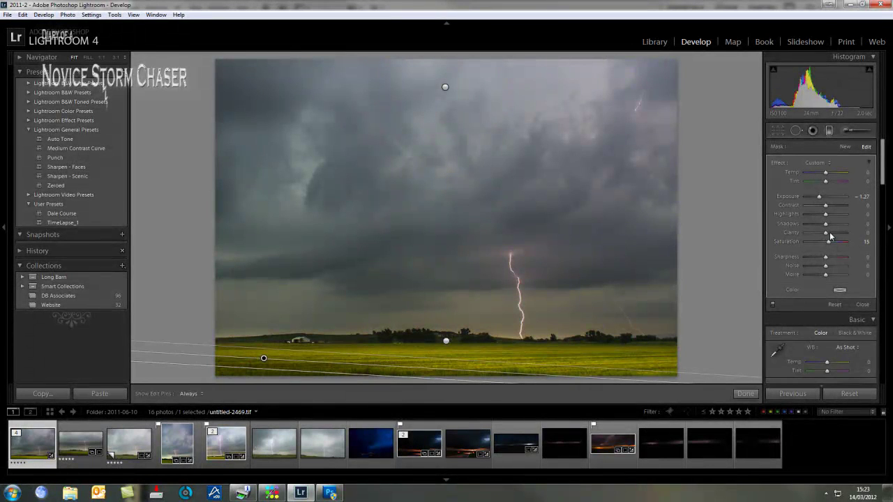
pyautogui.moveTo(828, 237); pyautogui.dragTo(831, 233)
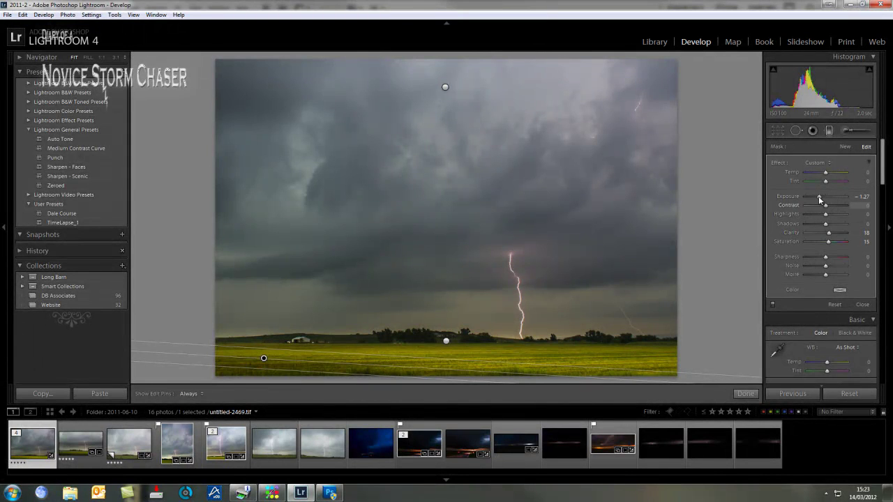
pyautogui.moveTo(818, 196); pyautogui.dragTo(822, 199)
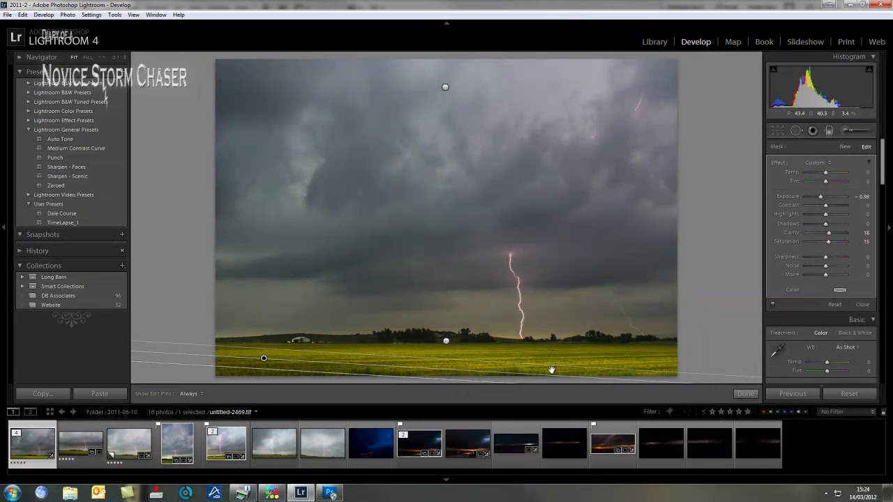
# - Close the Graduated Filter tool with Done, keeping all three gradients
pyautogui.click(745, 394)
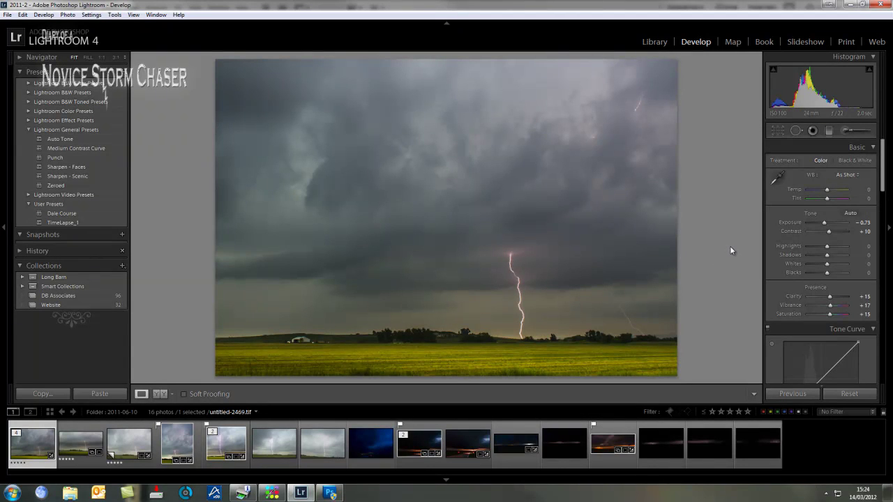
# - Paint a +0.52 exposure brush stroke along the horizon line and hide the edit pins
pyautogui.click(844, 131)
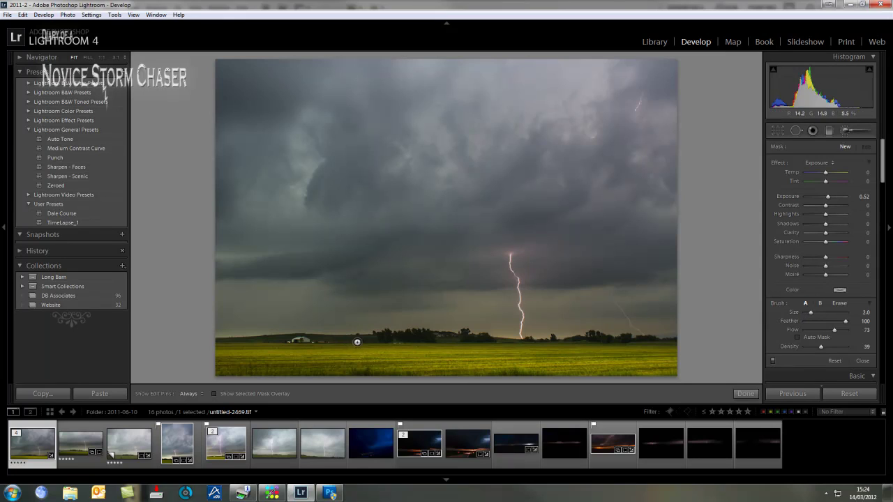
pyautogui.click(355, 340)
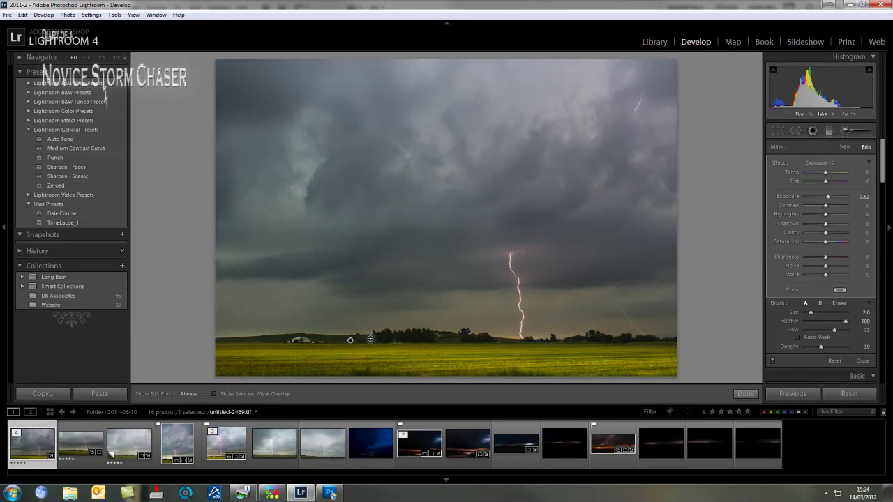
pyautogui.moveTo(386, 339); pyautogui.dragTo(647, 340)
pyautogui.press('h')
pyautogui.press('h')
pyautogui.press('h')
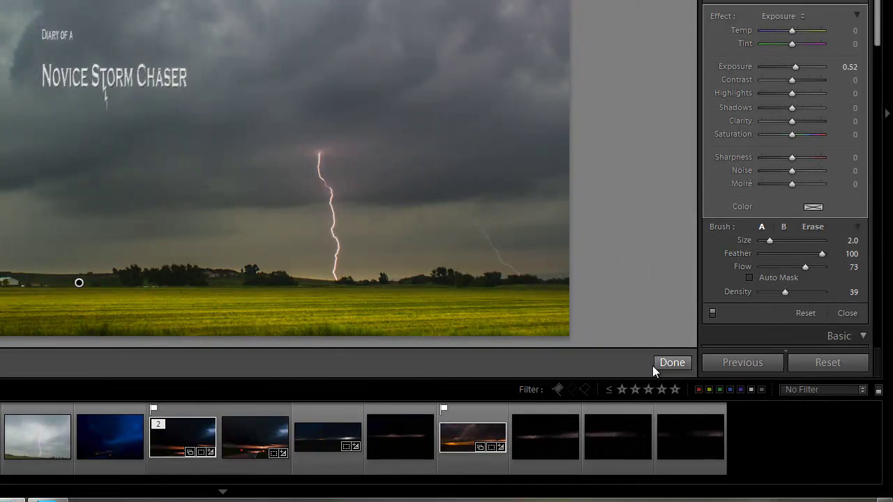
# - Close the brush and shape the RGB tone curve into a gentle S with two points
pyautogui.click(685, 360)
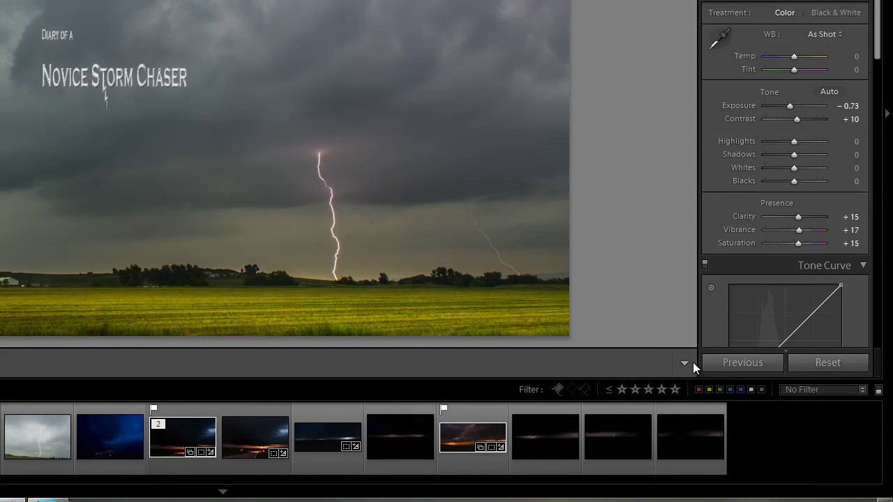
pyautogui.scroll(-1, 881, 60)
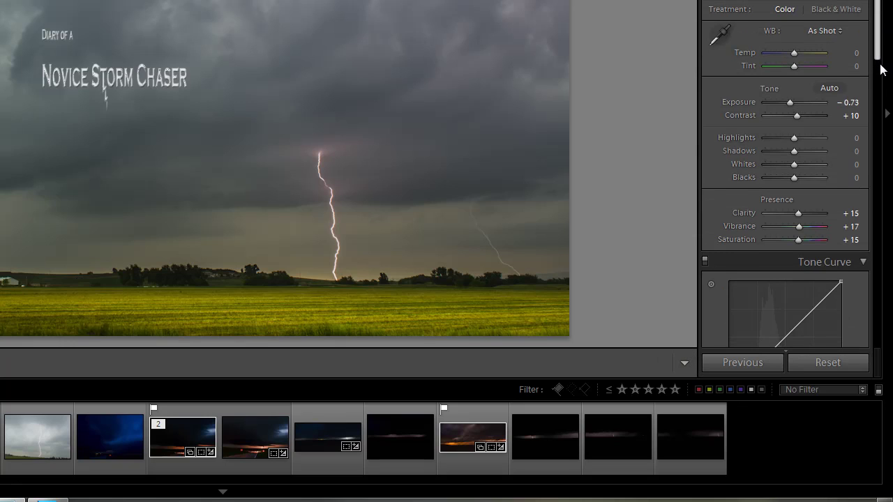
pyautogui.scroll(-4, 878, 64)
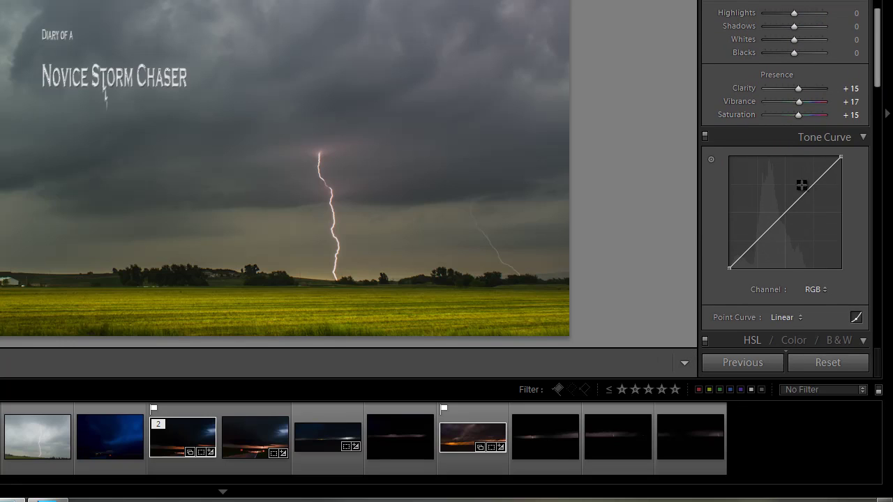
pyautogui.moveTo(817, 183); pyautogui.dragTo(811, 181)
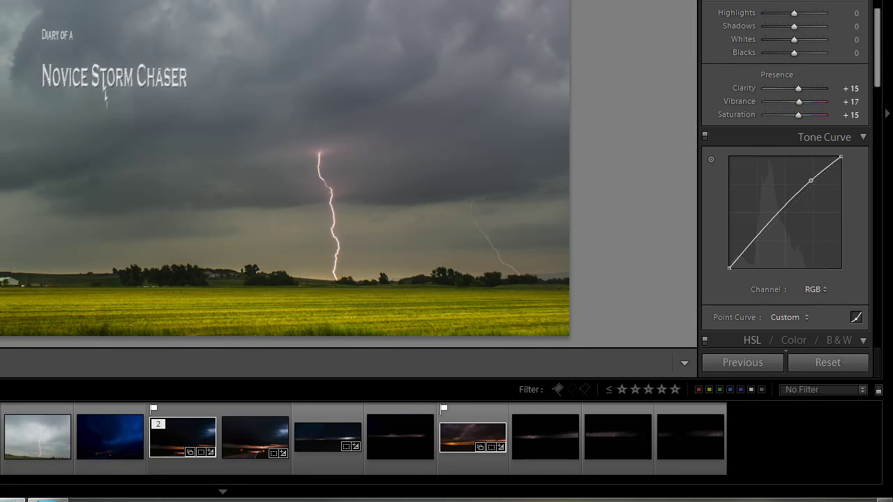
pyautogui.moveTo(788, 206); pyautogui.dragTo(782, 221)
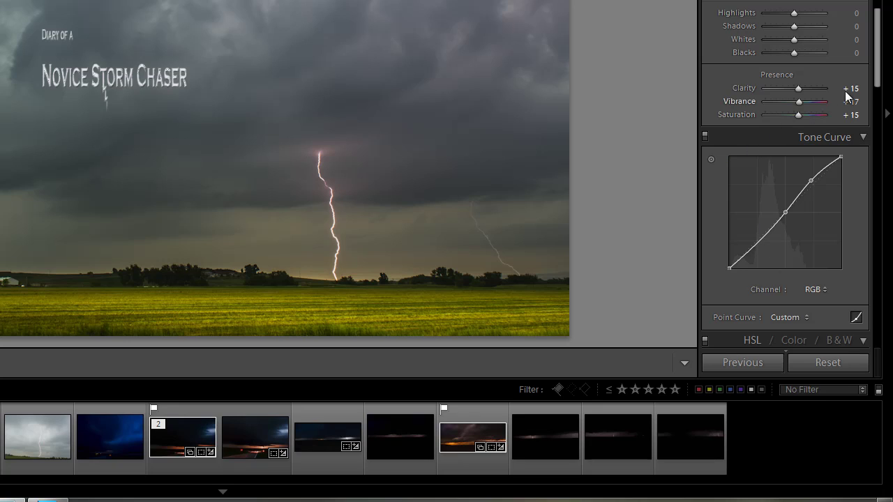
# - Lock the Detail panel preview onto the lightning bolt
pyautogui.scroll(-12, 785, 175)
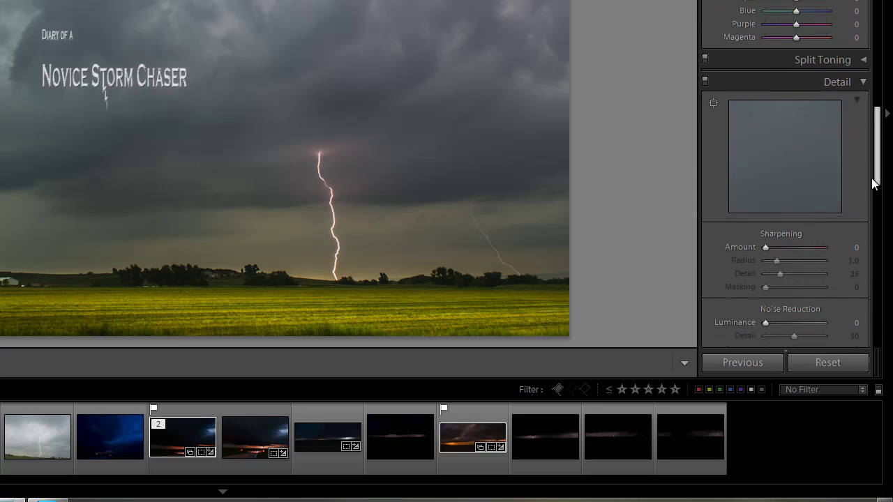
pyautogui.click(716, 113)
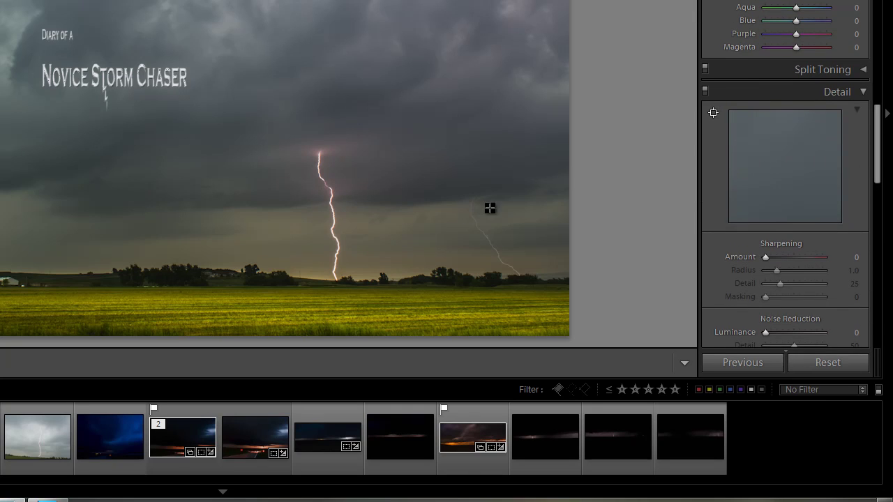
pyautogui.click(334, 274)
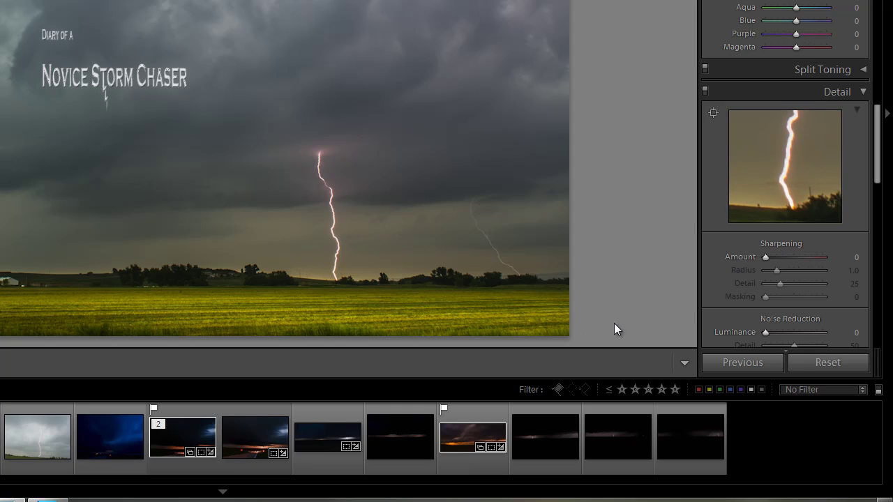
# - Set sharpening amount 62 and noise reduction luminance 33, detail 38, colour 56
pyautogui.scroll(-3, 873, 161)
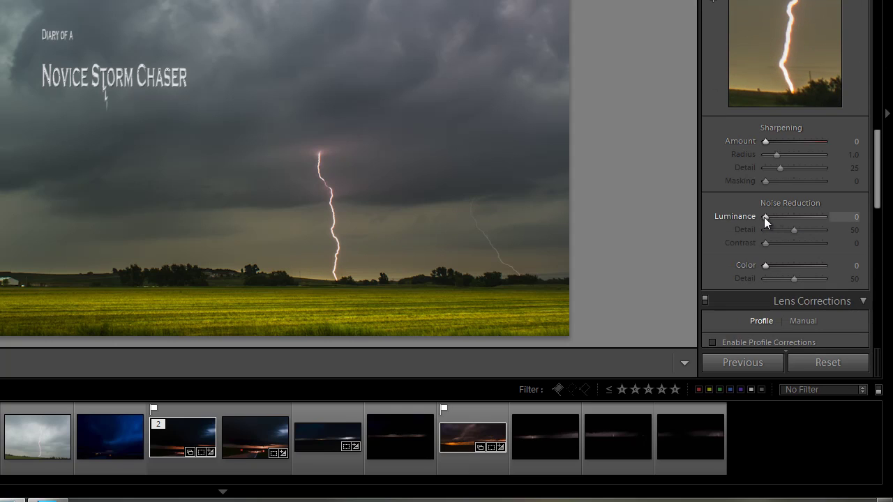
pyautogui.moveTo(764, 217); pyautogui.dragTo(790, 217)
pyautogui.moveTo(773, 143); pyautogui.dragTo(787, 157)
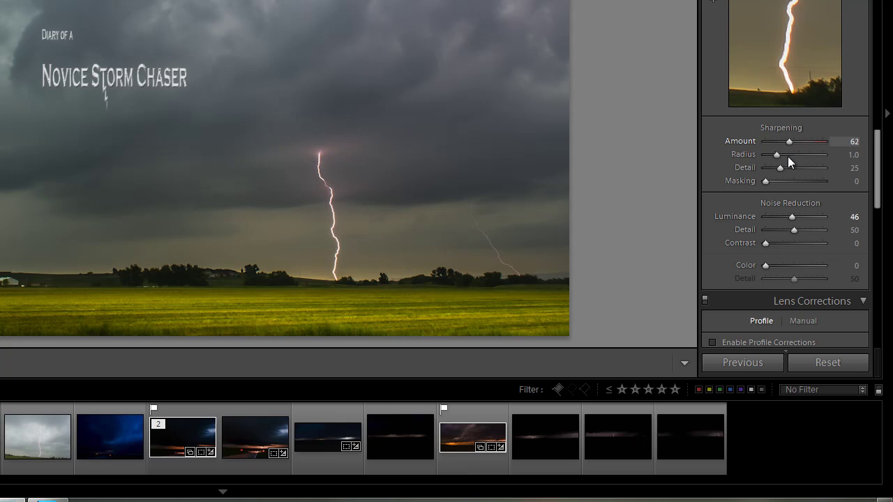
pyautogui.click(784, 215)
pyautogui.moveTo(796, 227); pyautogui.dragTo(790, 229)
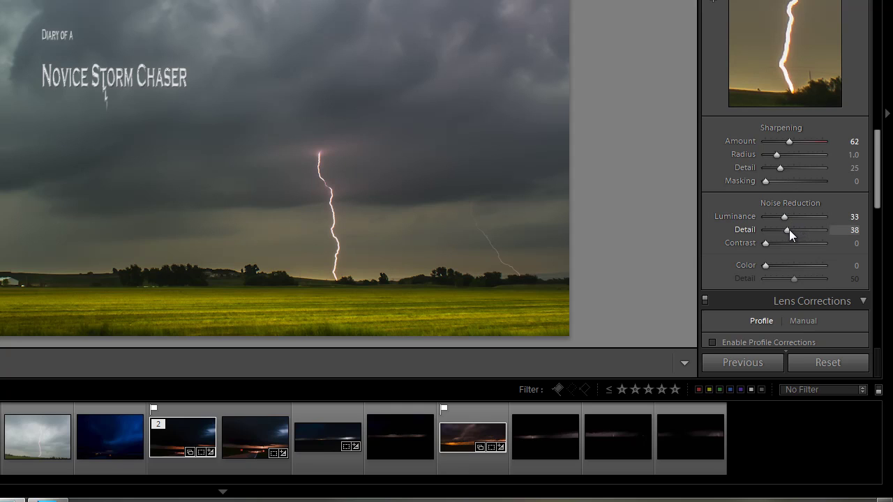
pyautogui.moveTo(768, 266); pyautogui.dragTo(790, 265)
pyautogui.click(799, 268)
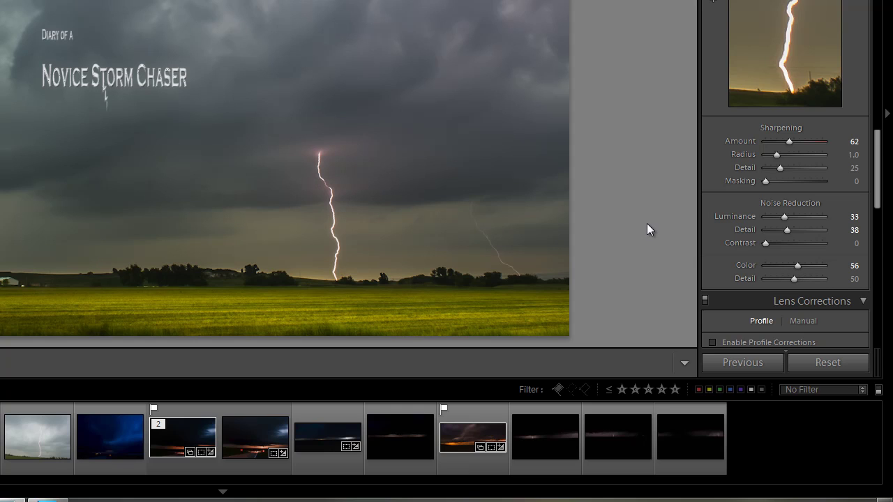
# - Switch to Lights Out to view the finished storm photo on black
pyautogui.press('l')
pyautogui.press('l')
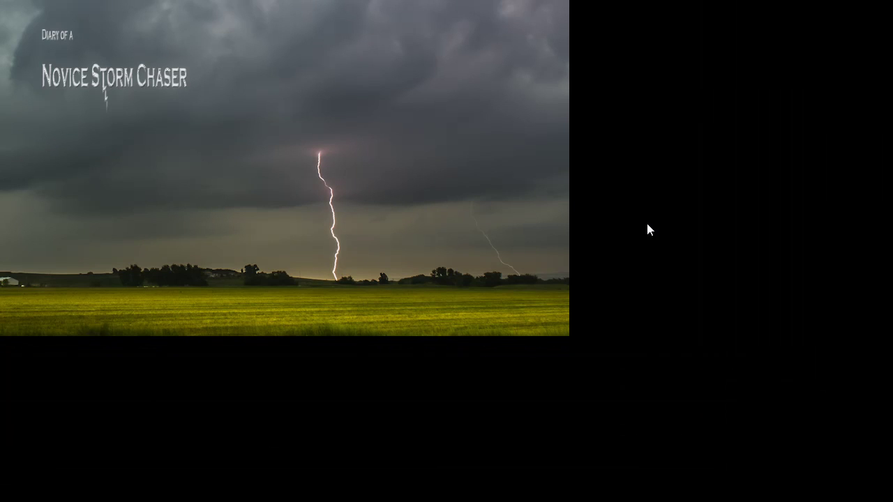